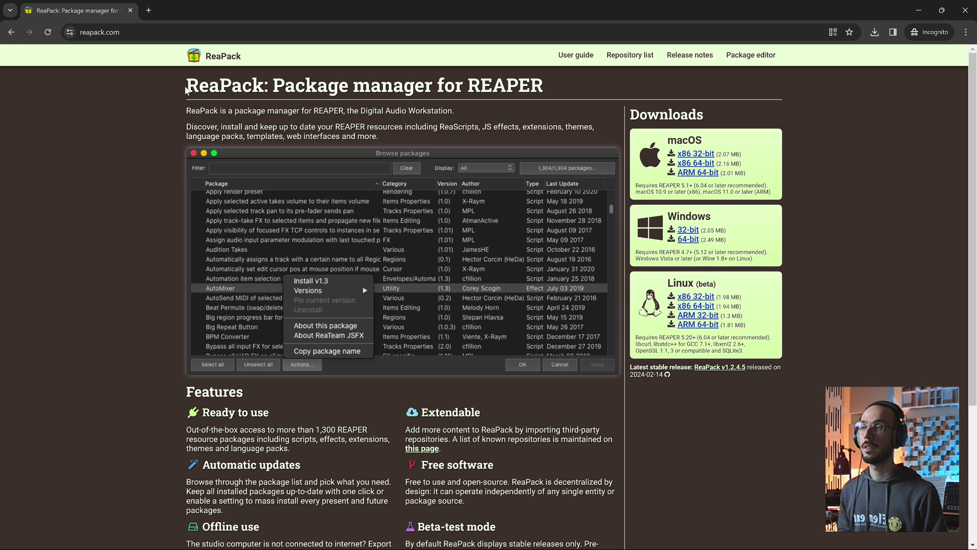
Highlight the ReaPack title on reapack.com, then switch to the REAPER project.
left_click_drag(187, 90, 252, 86)
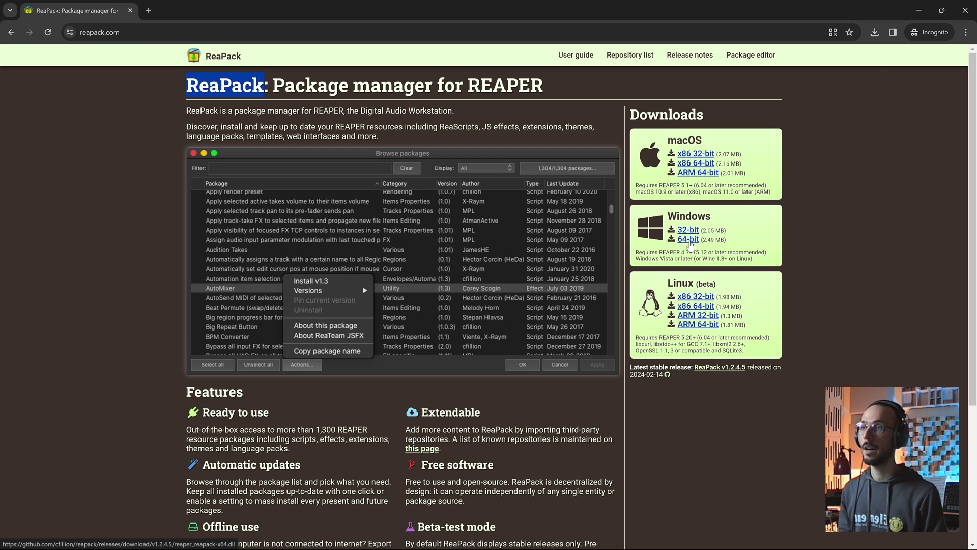
key("alt+Tab")
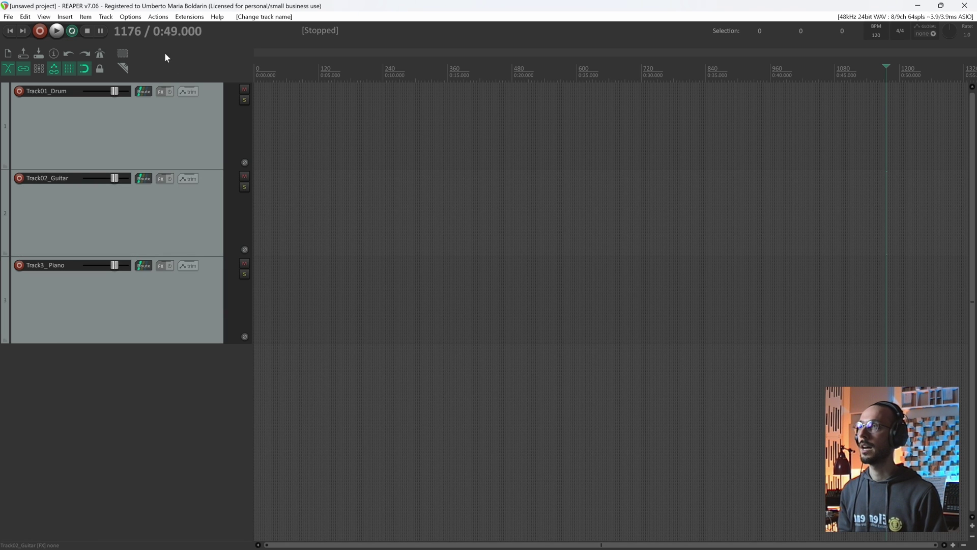
left_click(131, 17)
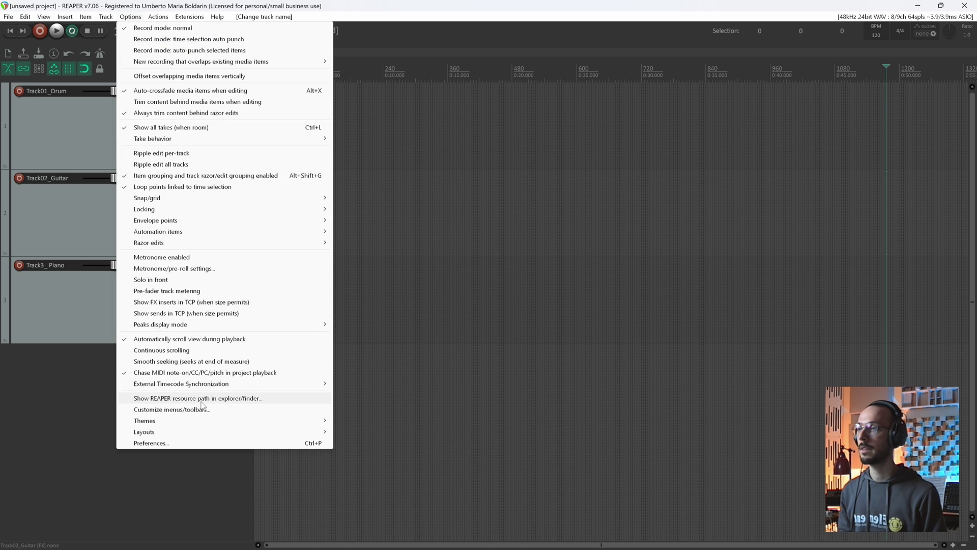
left_click(201, 400)
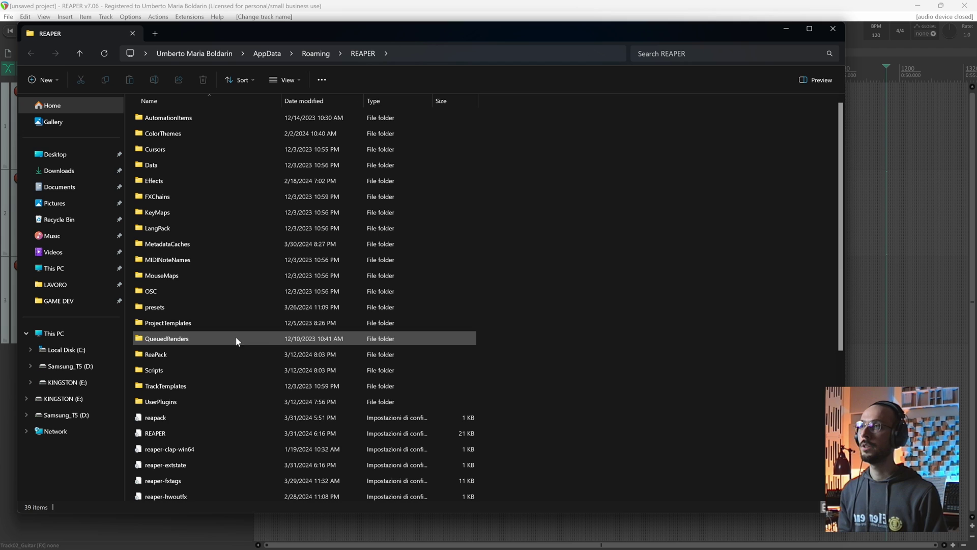
scroll(267, 356, "down", 5)
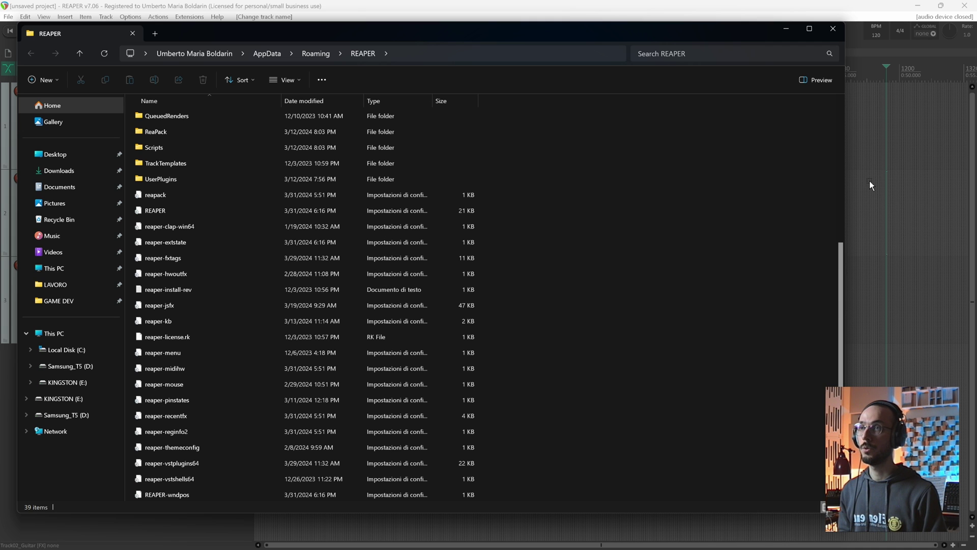
left_click(833, 29)
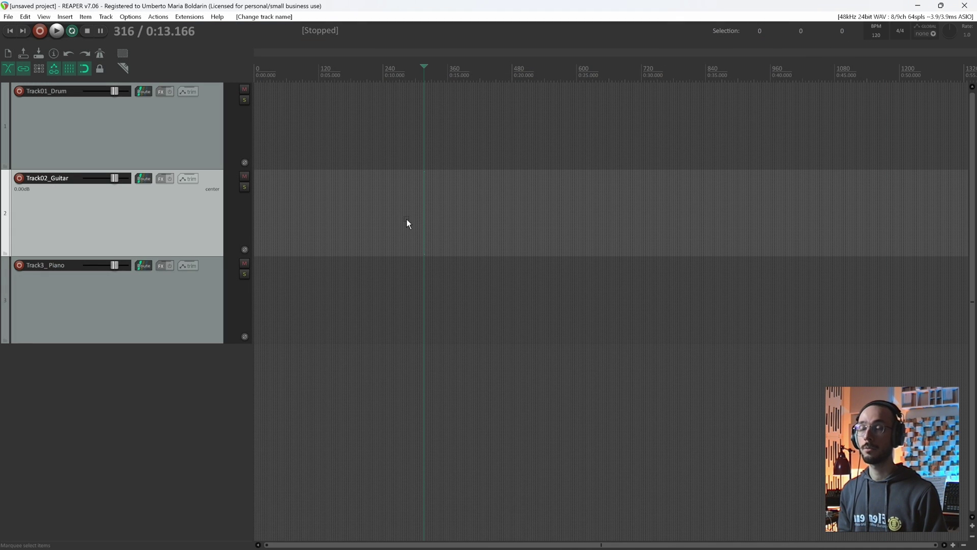
Open ReaPack's Browse packages window from the Extensions menu.
left_click(188, 18)
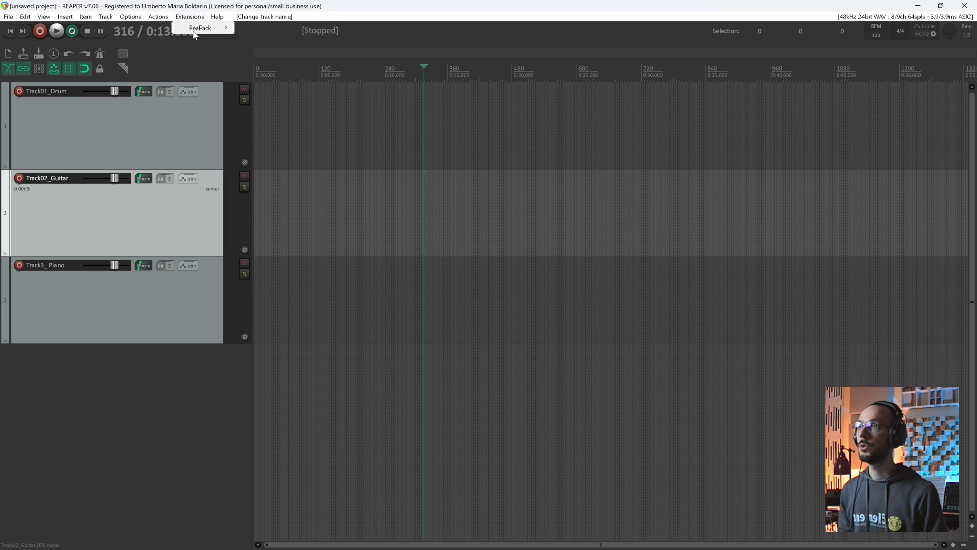
mouse_move(197, 33)
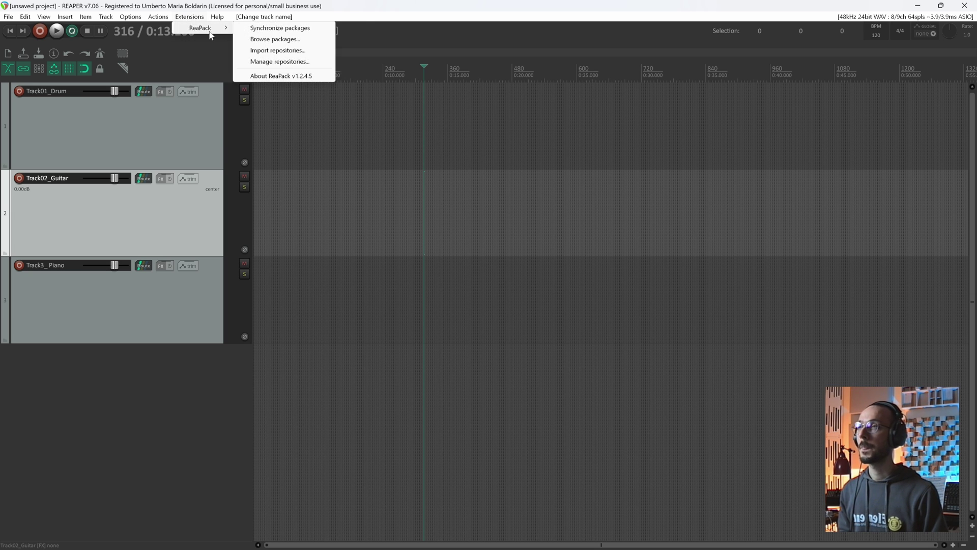
left_click(196, 18)
left_click(196, 19)
mouse_move(220, 31)
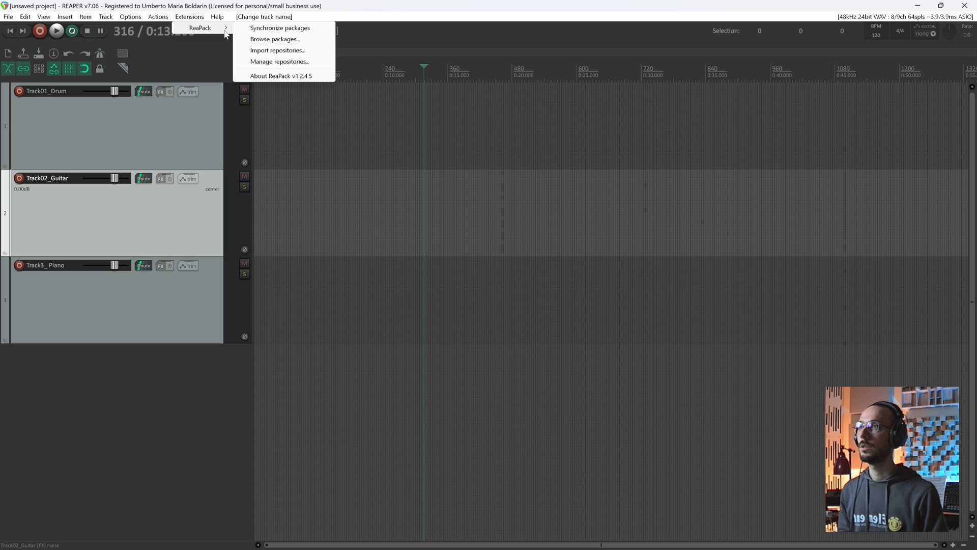
left_click(275, 39)
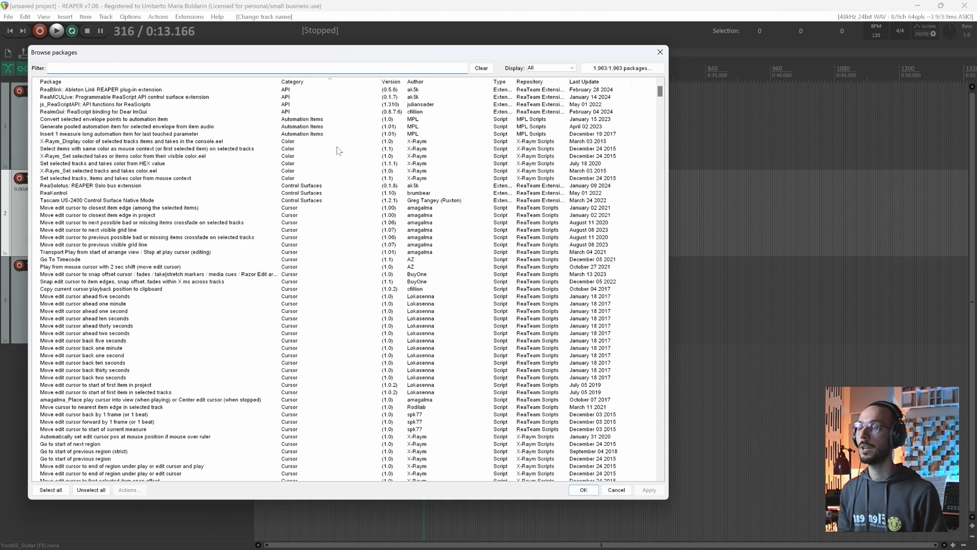
Narrow the Category column of the package list and focus the Filter field.
mouse_move(279, 83)
left_mouse_down()
mouse_move(337, 86)
mouse_move(280, 85)
left_mouse_up()
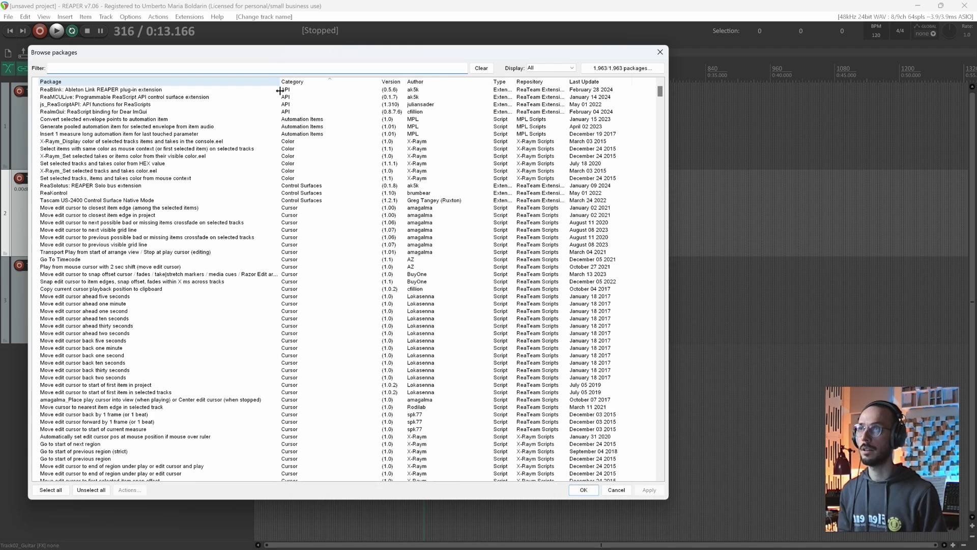
left_click_drag(385, 83, 350, 84)
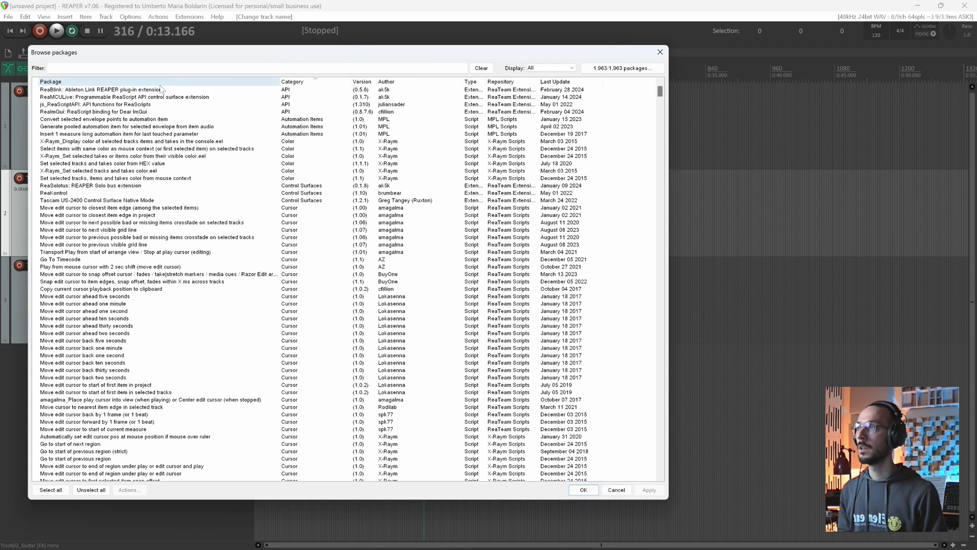
left_click(71, 66)
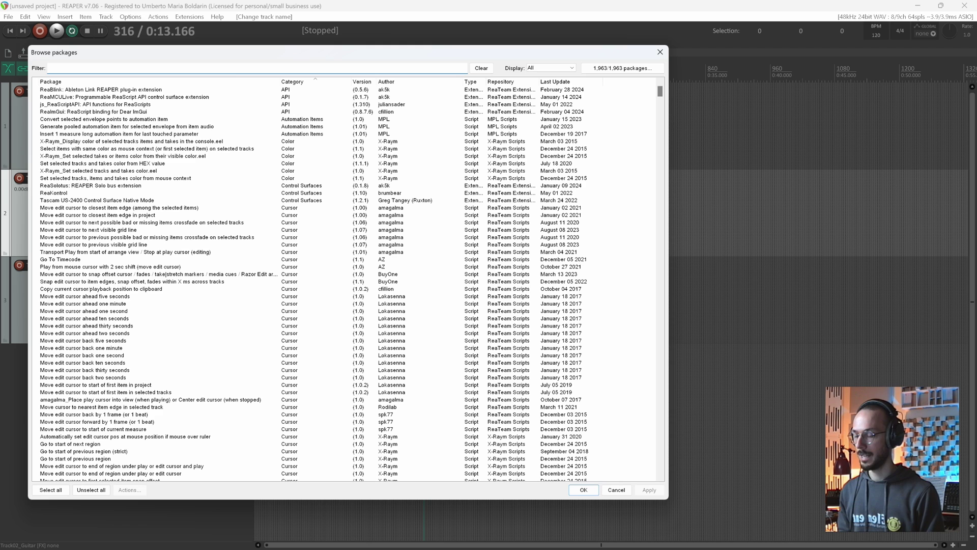
Filter packages for 'search and' and select X-Raym's Search and replace in selected tracks names.
type("search and")
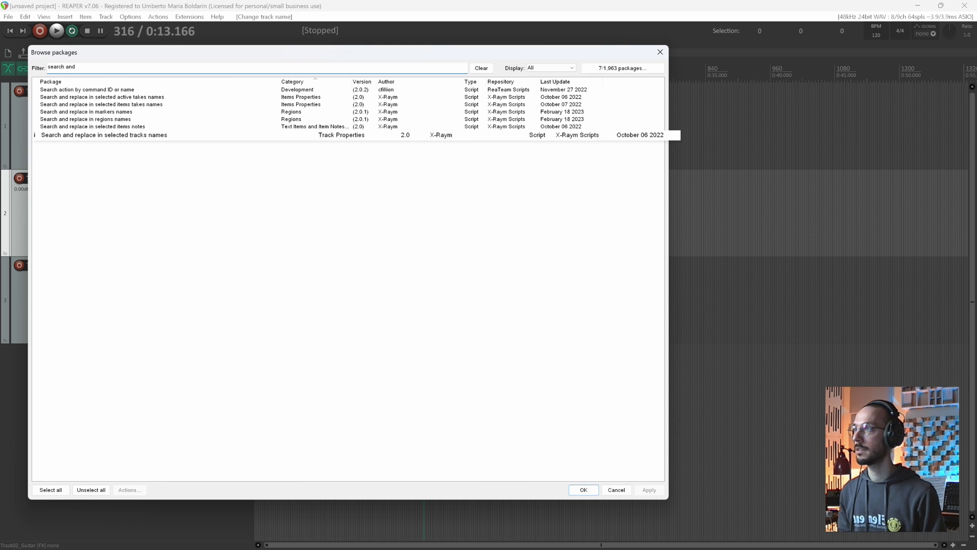
left_click(71, 134)
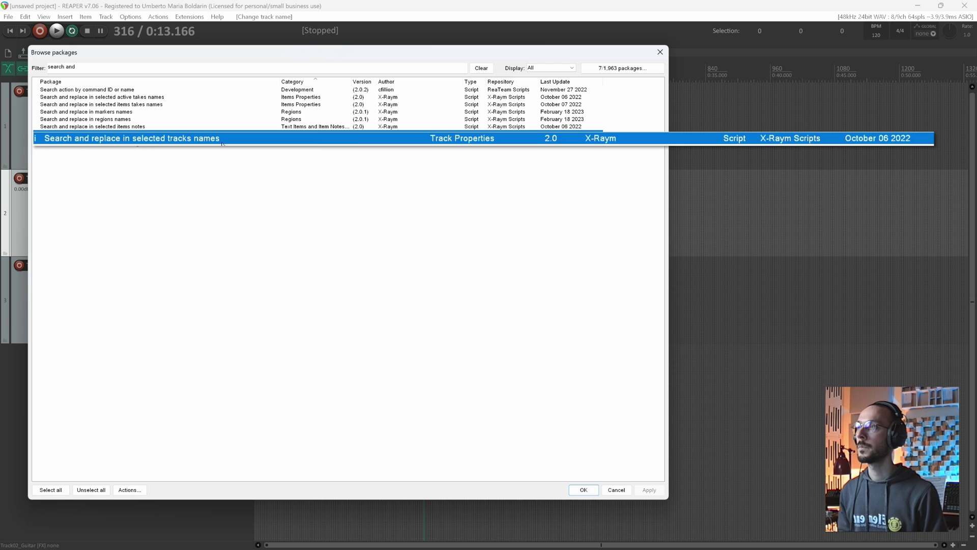
right_click(77, 134)
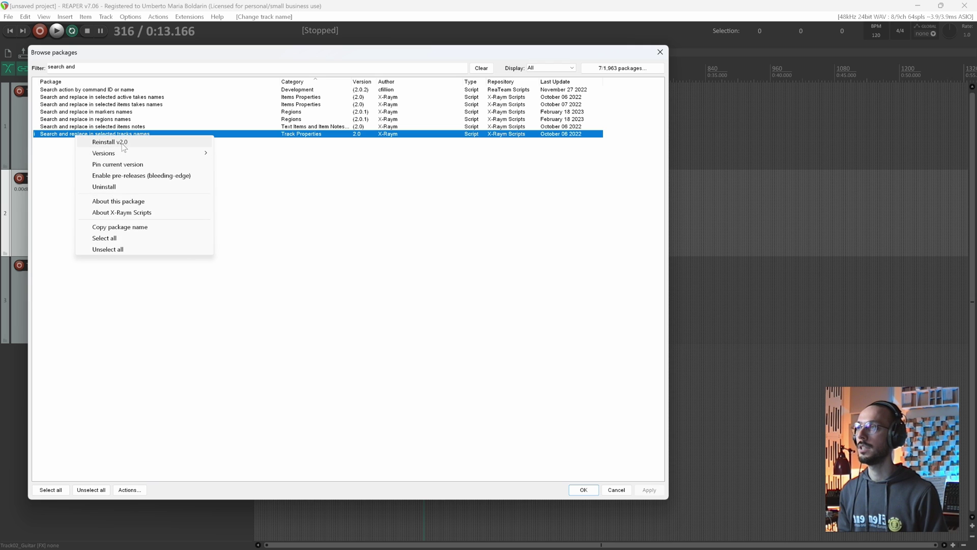
left_click(284, 177)
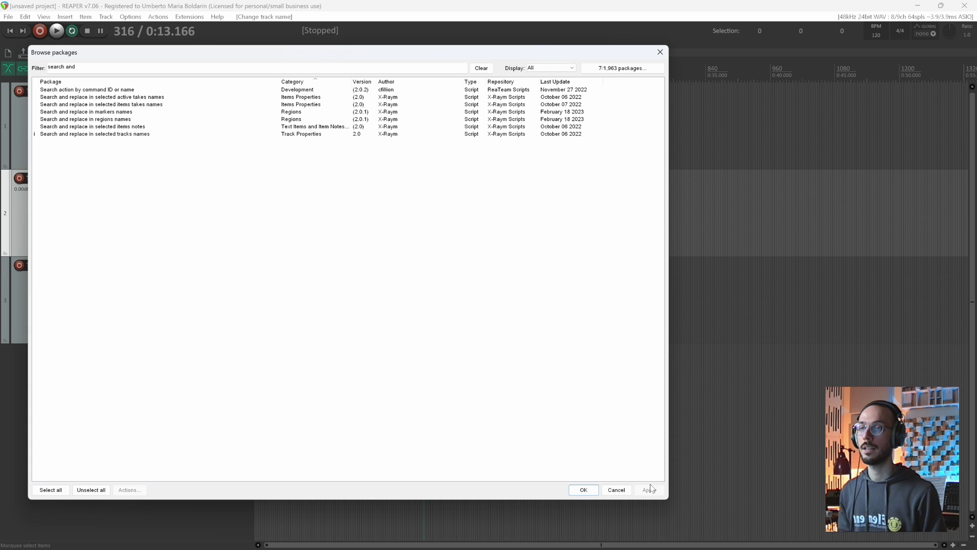
Close the package browser and open the full Actions list.
left_click(659, 53)
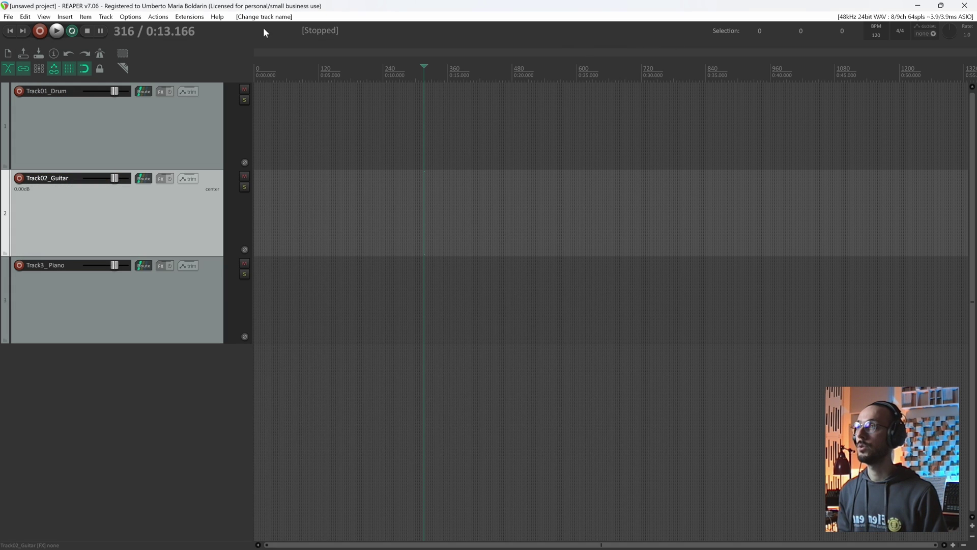
left_click(162, 19)
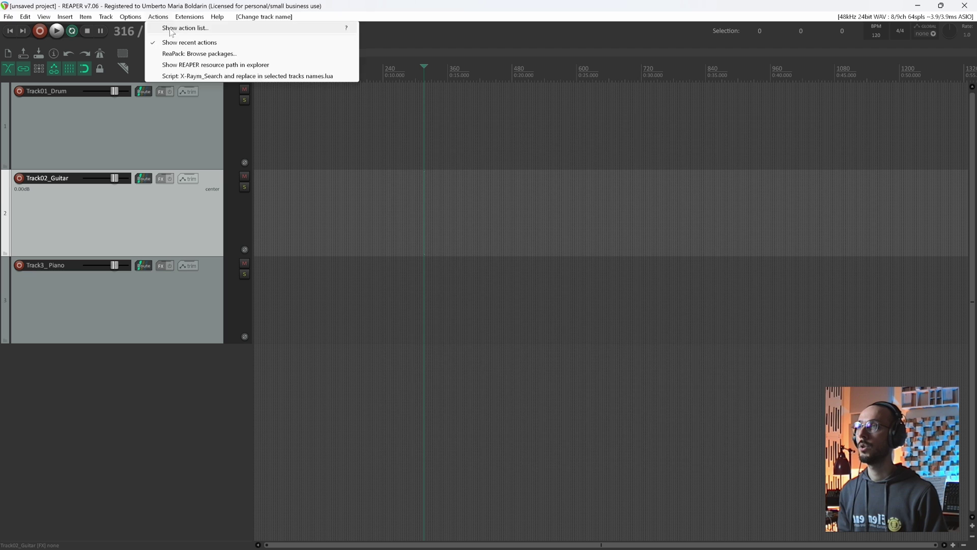
left_click(171, 29)
left_click_drag(471, 122, 454, 121)
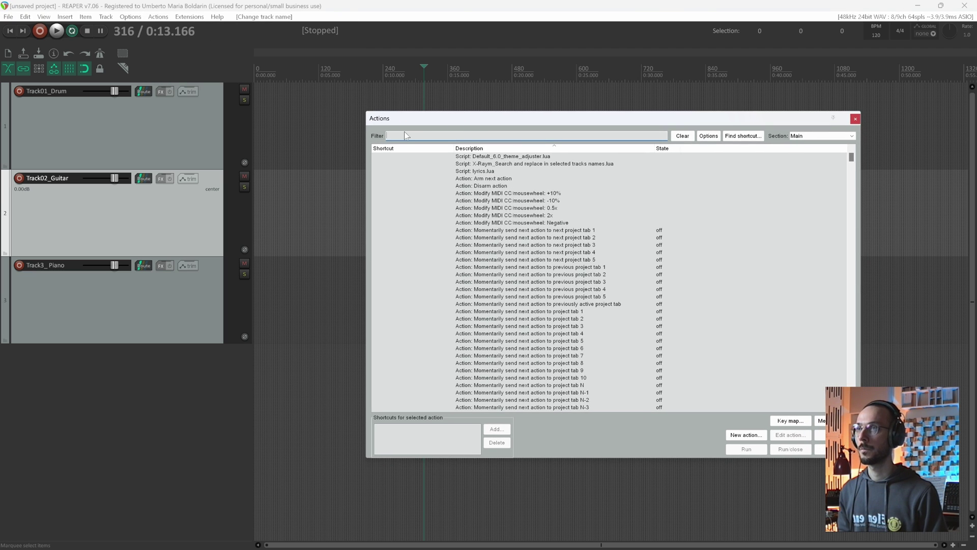
Filter actions for 'search an' and run X-Raym's track-name search-and-replace script.
type("search an")
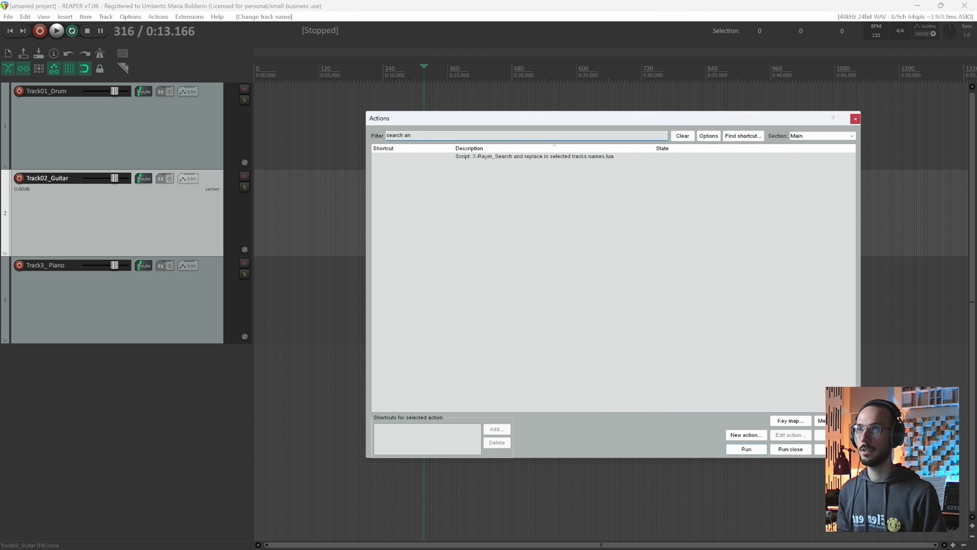
left_click(519, 157)
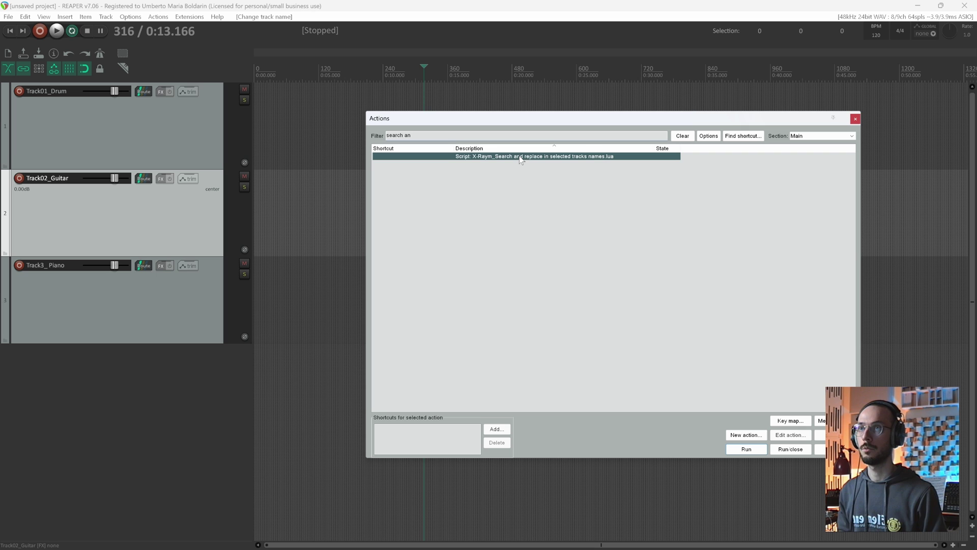
left_click(746, 449)
left_click_drag(529, 263, 516, 261)
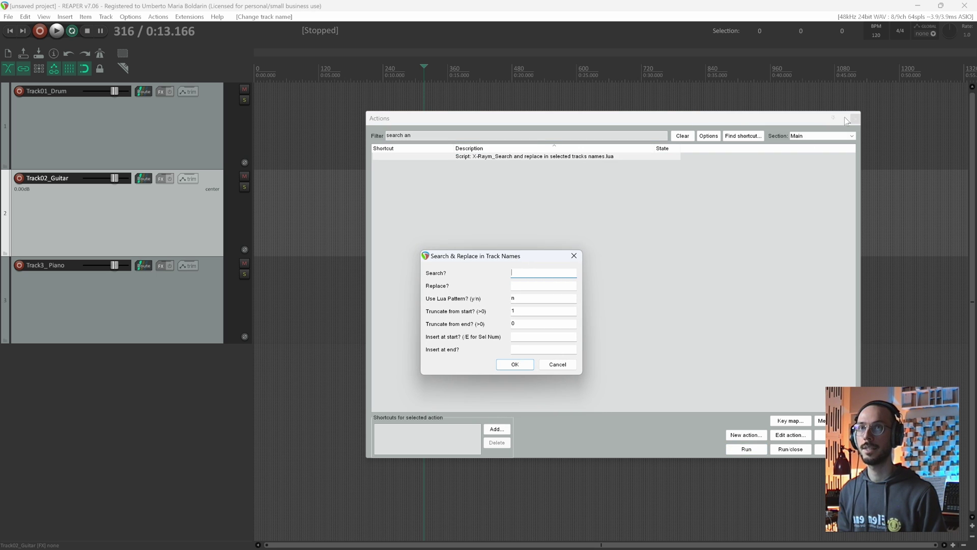
Select Track01_Drum through Track3_Piano and run the search-and-replace script on them.
left_click(86, 149)
left_click(558, 363)
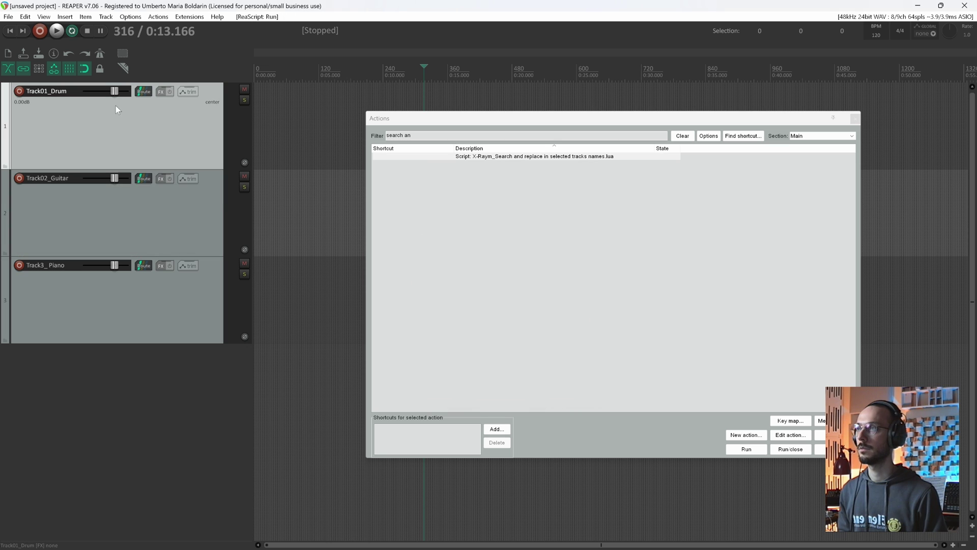
left_click(137, 288, "shift")
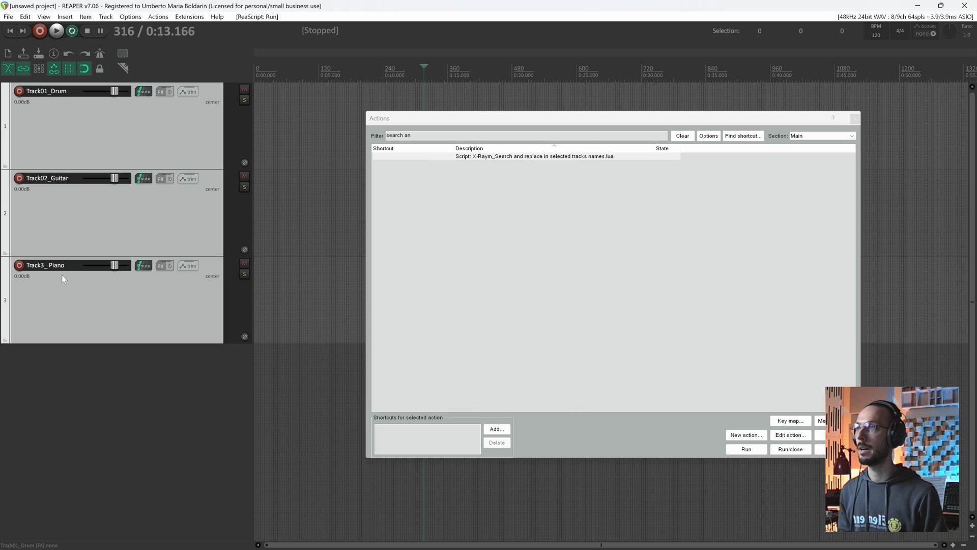
left_click(534, 158)
left_click(736, 450)
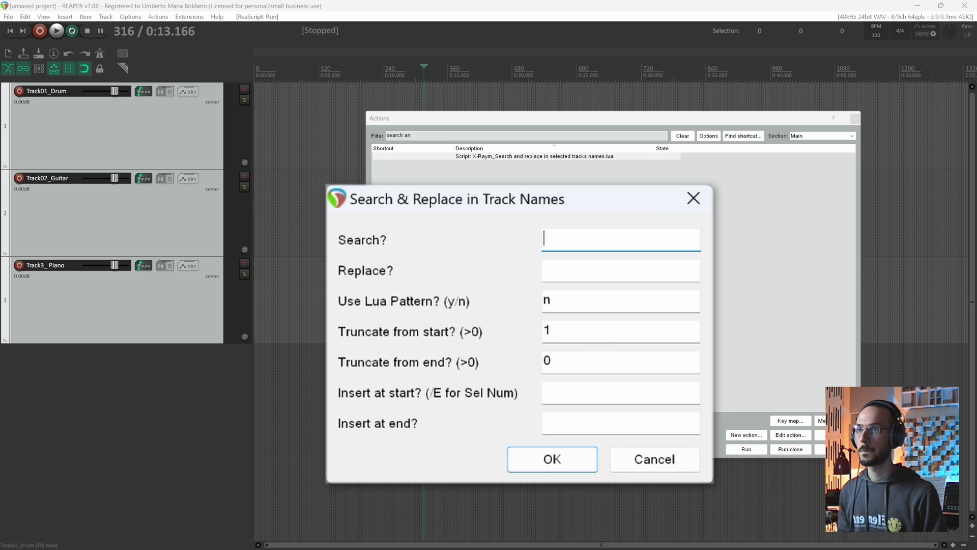
Truncate 8 characters from the start of each track name, then rerun the script.
key("Tab")
key("Tab")
key("Tab")
type("8")
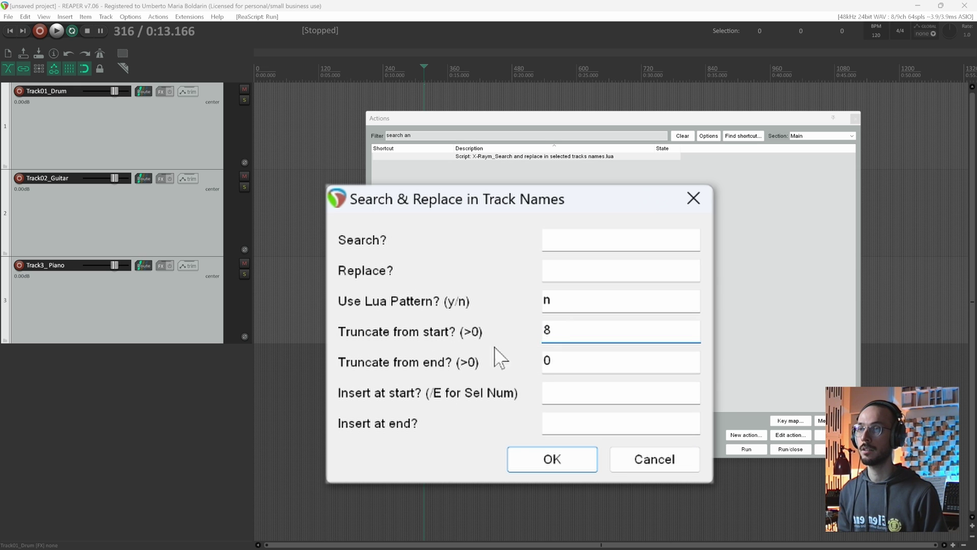
key("Return")
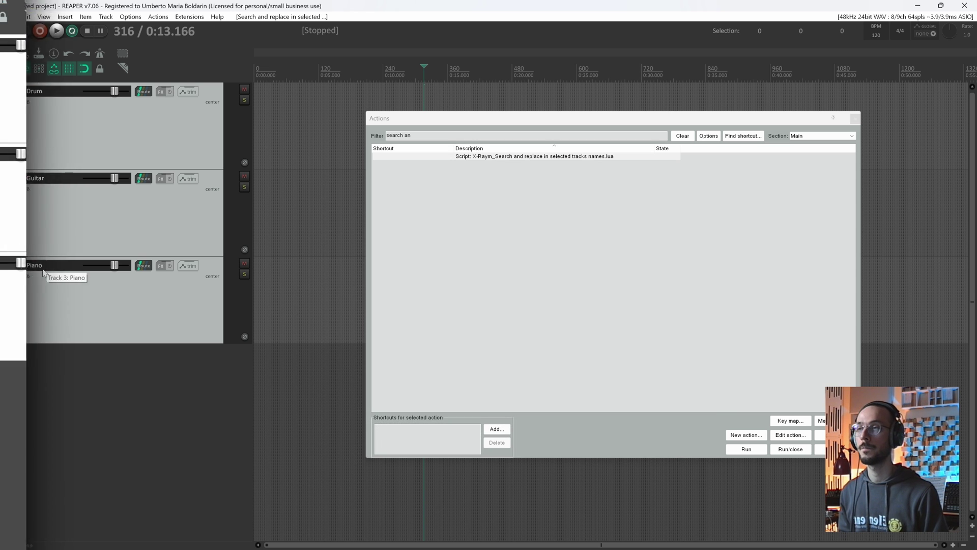
double_click(535, 155)
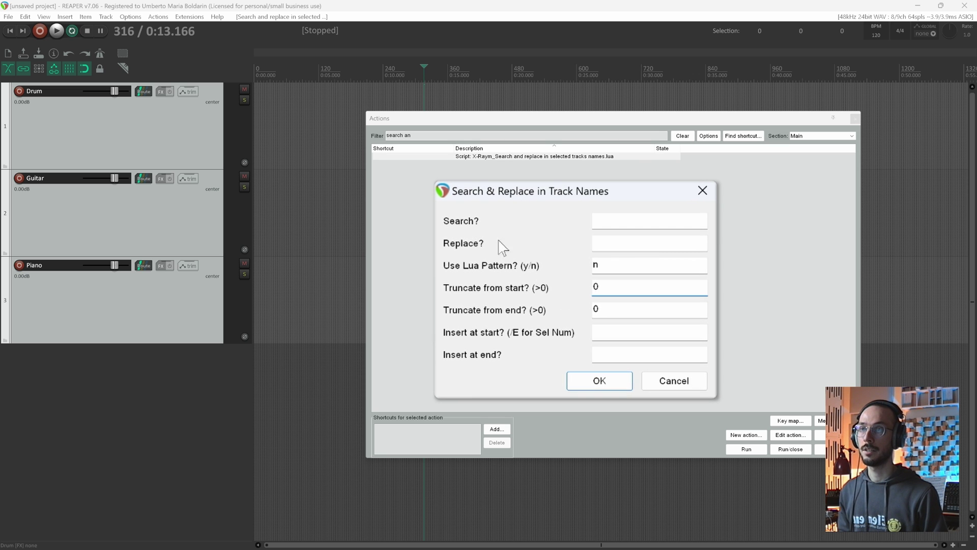
left_click(620, 243)
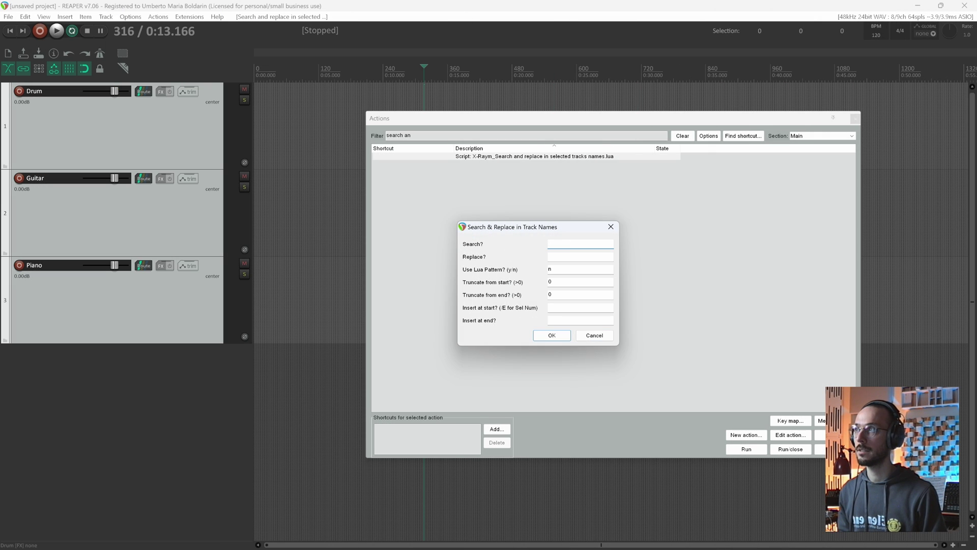
Search for 'Drum' and replace it with 'Banjo' in the track names.
type("Drum")
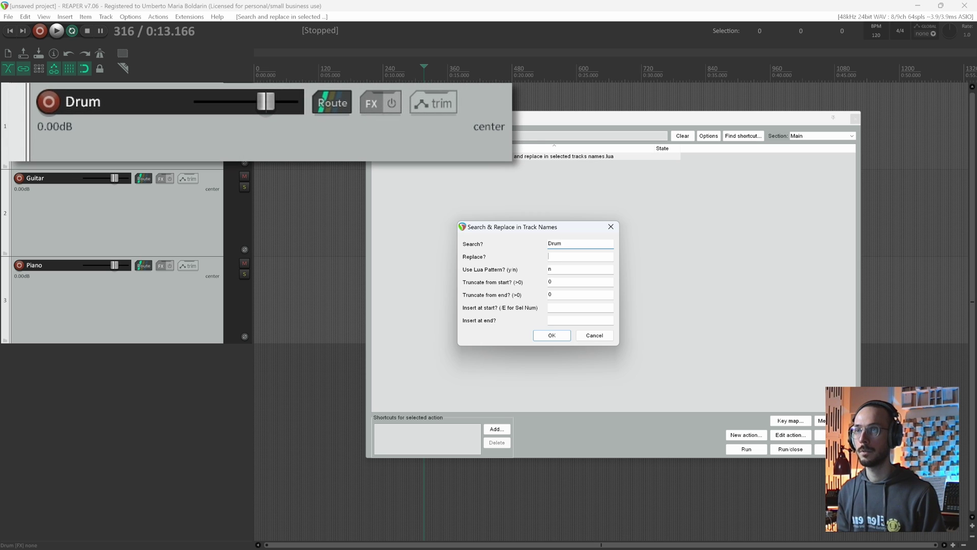
type("Banjo")
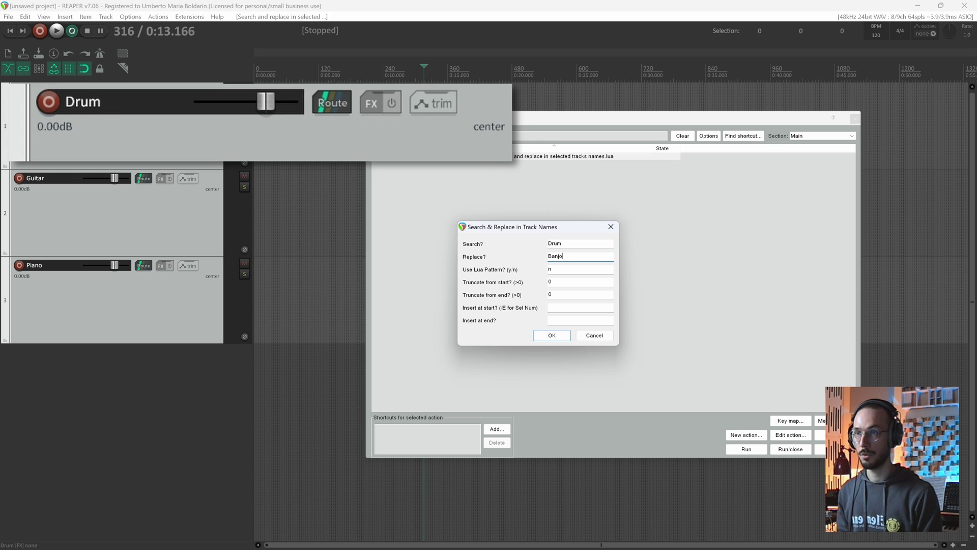
left_click(547, 336)
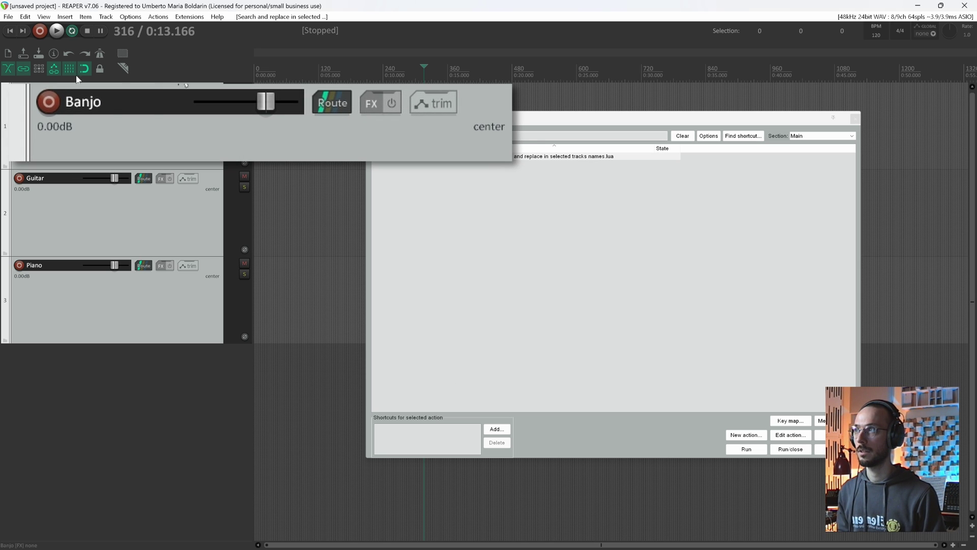